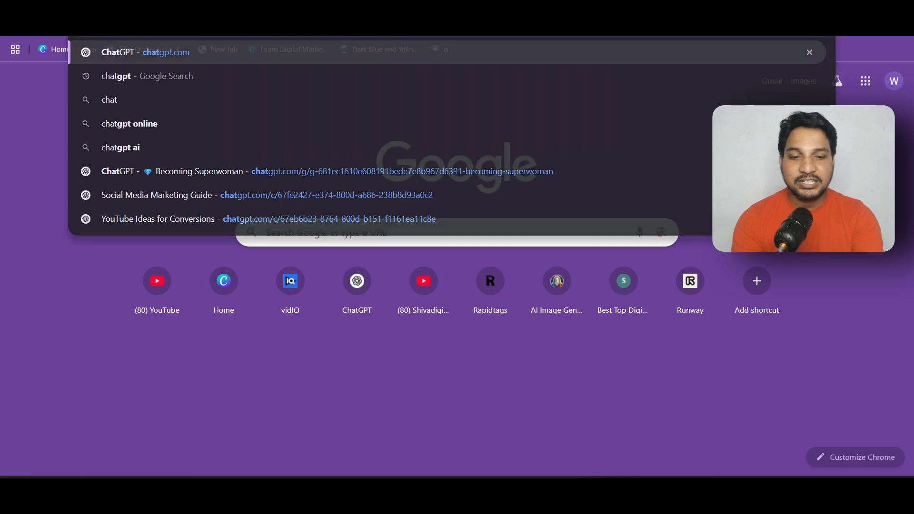
# Open ChatGPT and send the prompt "write a 100 digital marketing motivational quotes"
pyautogui.press('Return')
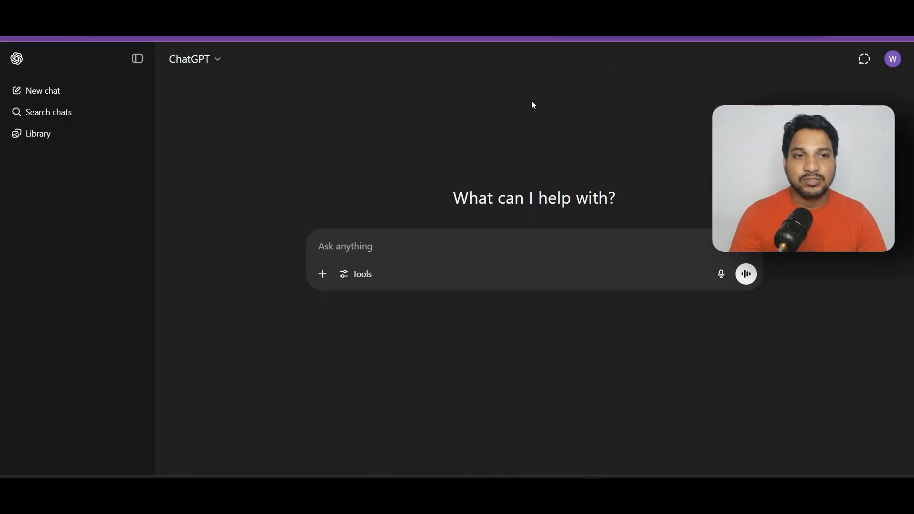
pyautogui.click(456, 245)
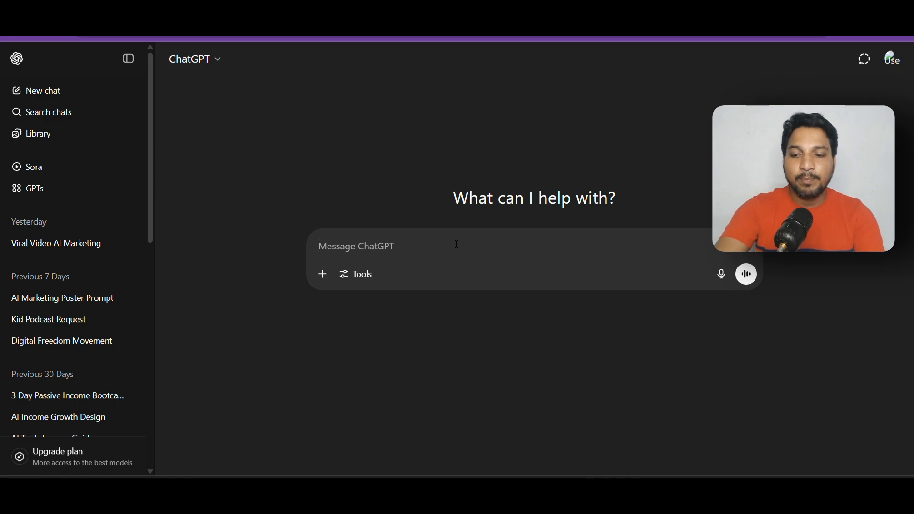
pyautogui.write('write a 100')
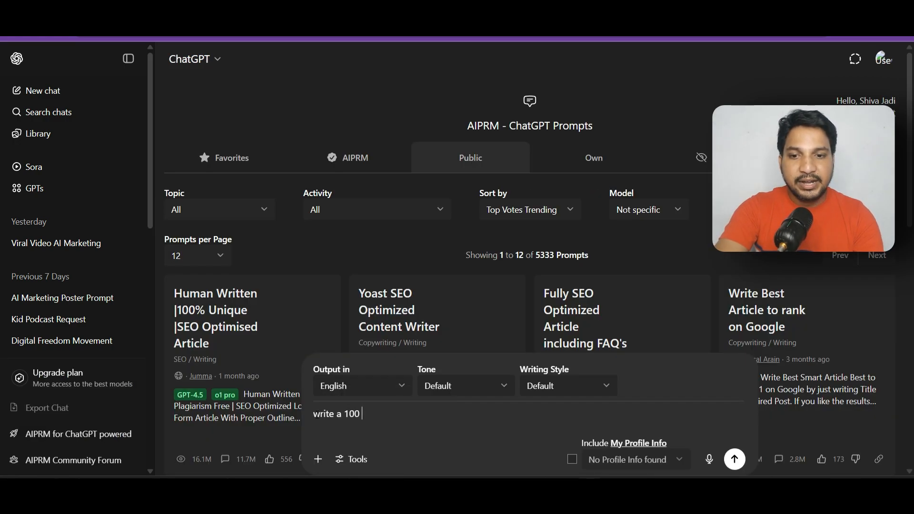
pyautogui.write(' digita')
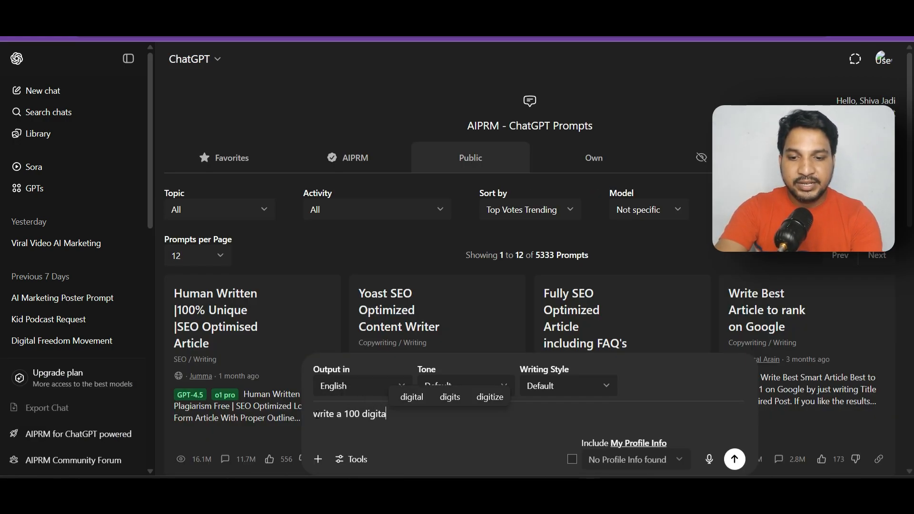
pyautogui.write('l marketi')
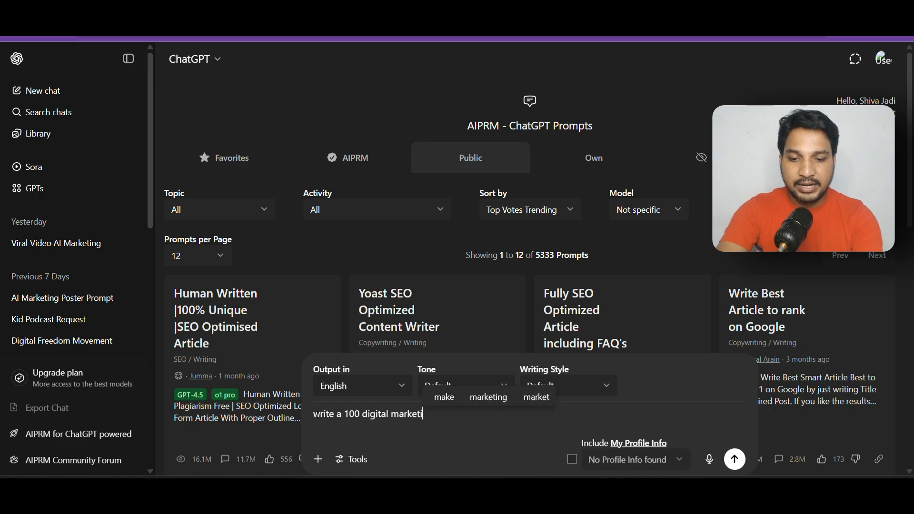
pyautogui.write('ng motiva')
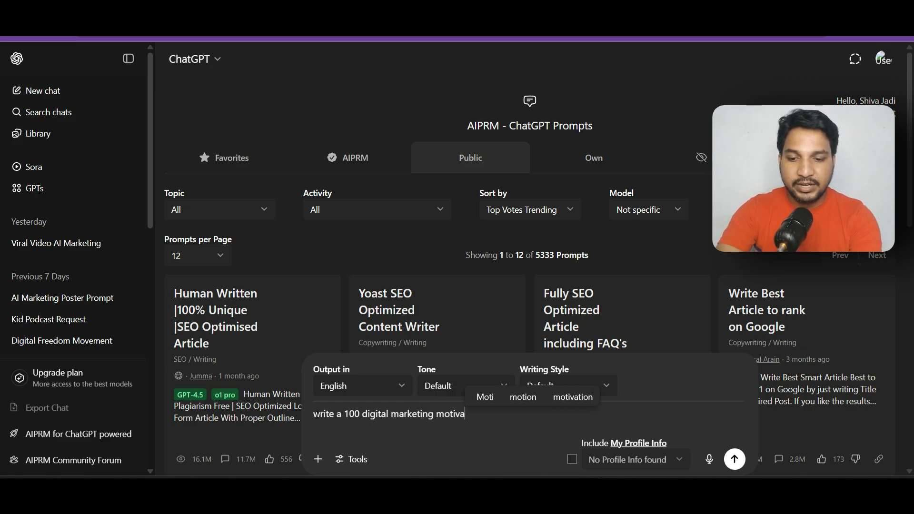
pyautogui.write('tional')
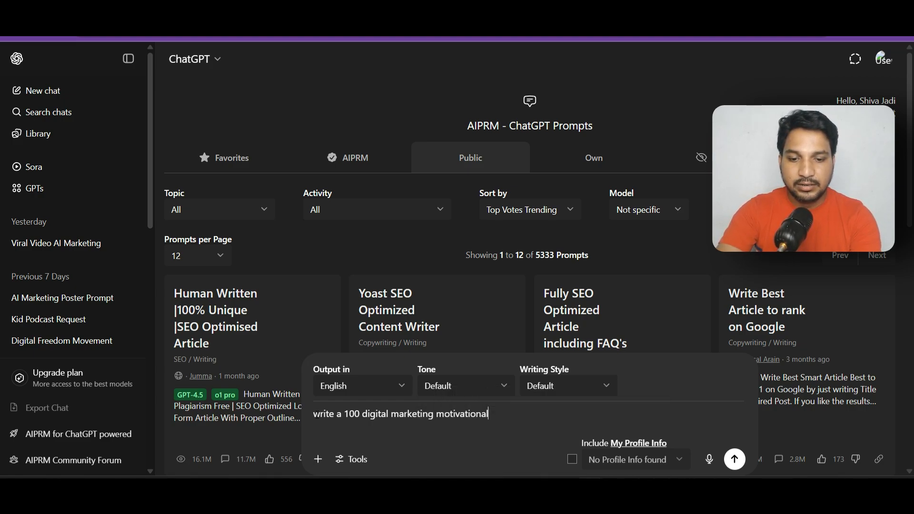
pyautogui.write(' quotes')
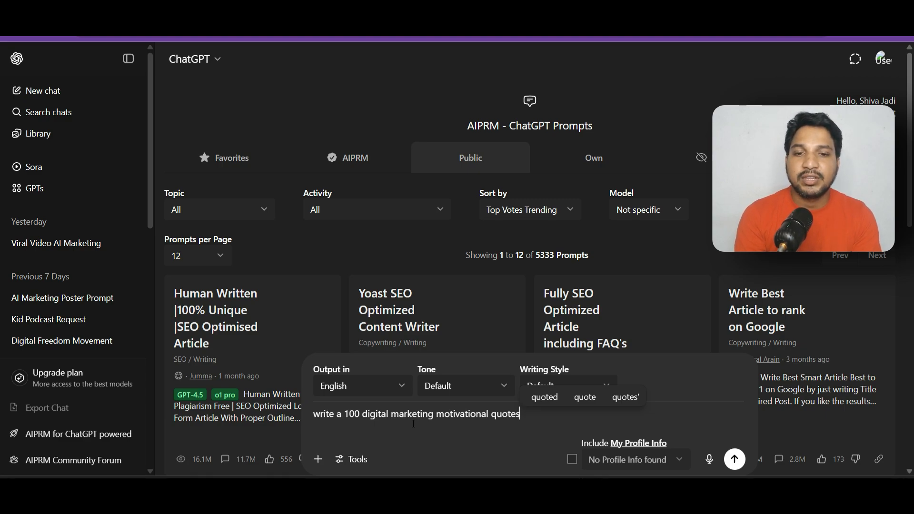
pyautogui.click(734, 459)
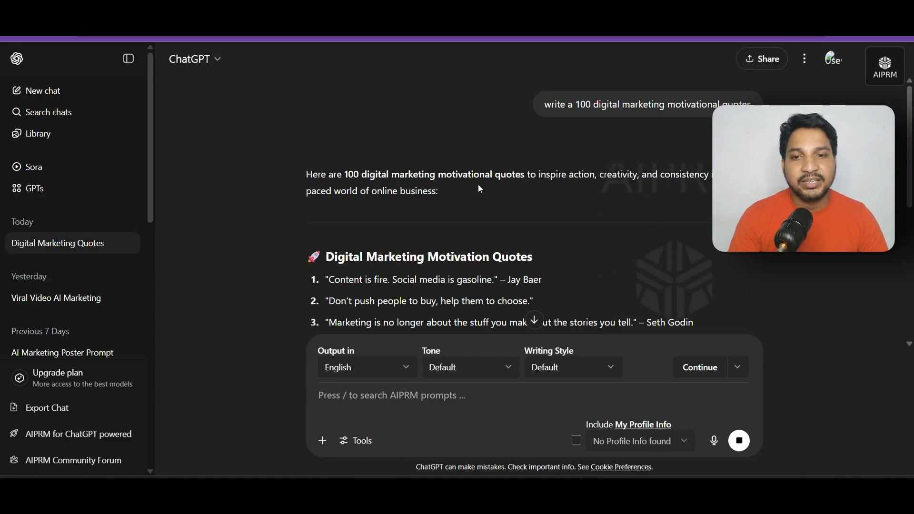
# Read through the generated list of digital marketing motivational quotes
pyautogui.scroll(-1, 478, 185)
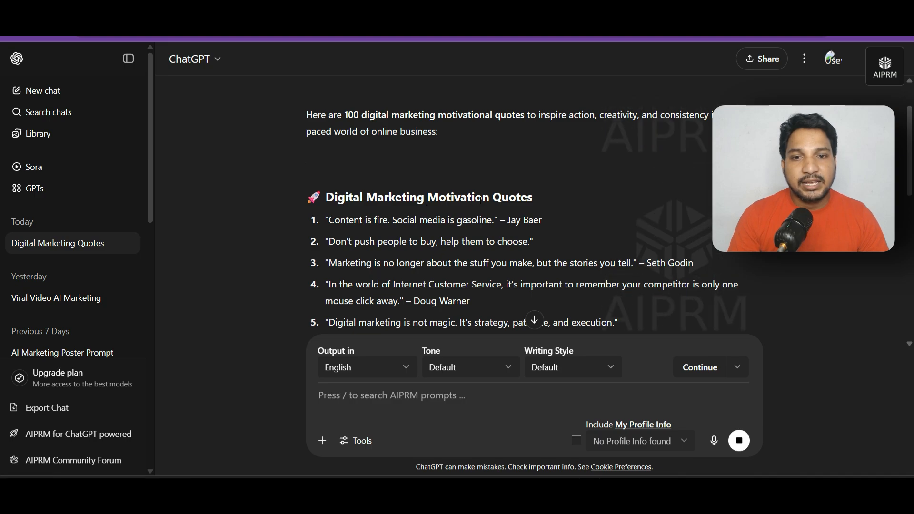
pyautogui.scroll(-1, 382, 170)
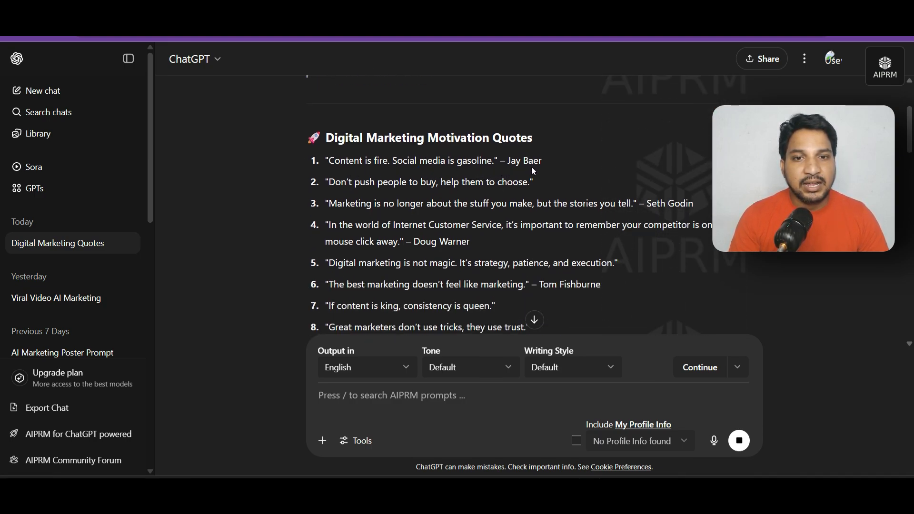
pyautogui.scroll(-1, 410, 133)
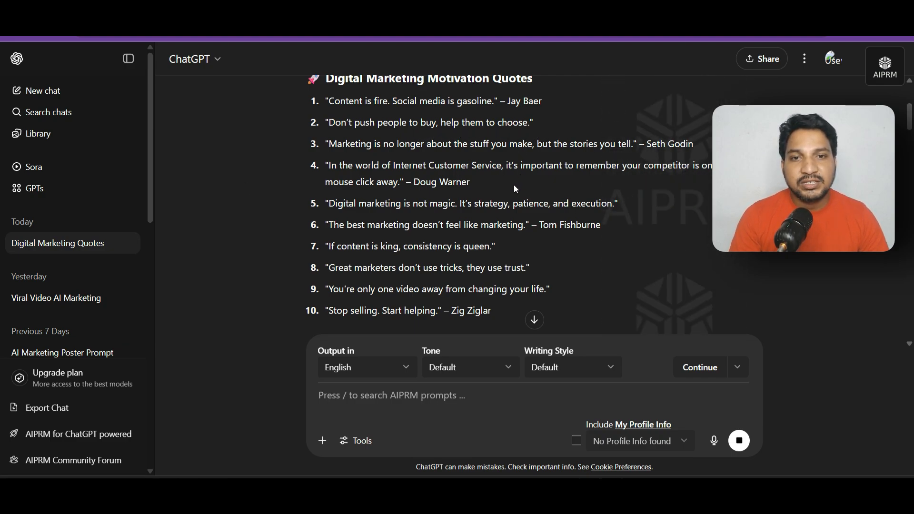
pyautogui.scroll(-5, 515, 188)
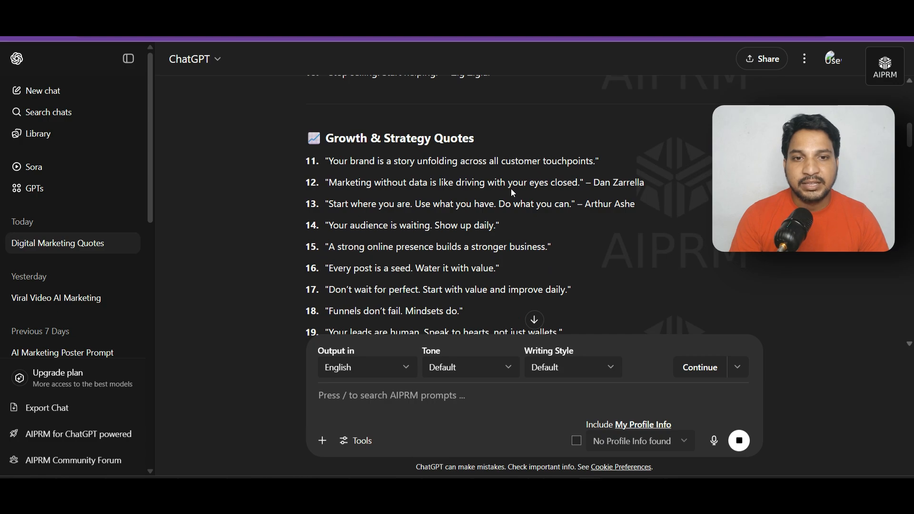
pyautogui.scroll(7, 575, 225)
pyautogui.scroll(-4, 509, 254)
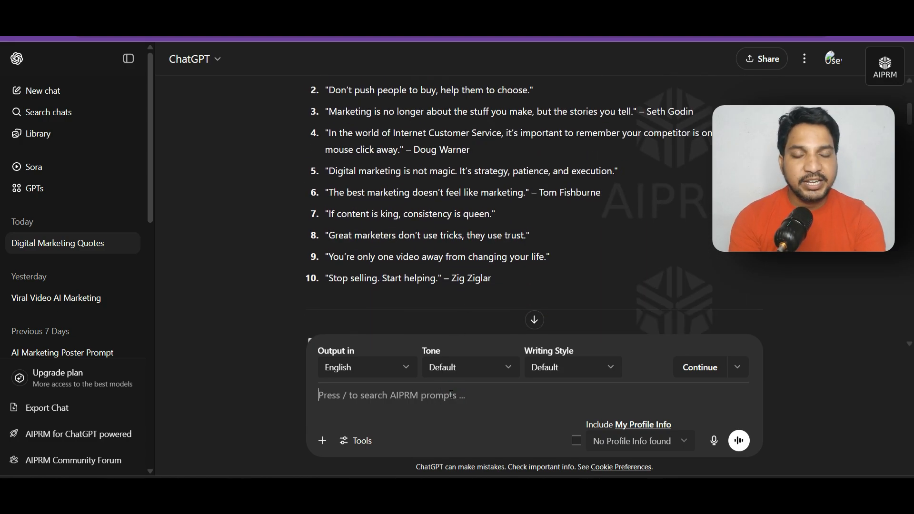
# Send the follow-up prompt "give me csv file" and download the resulting motivational quotes CSV
pyautogui.write('give')
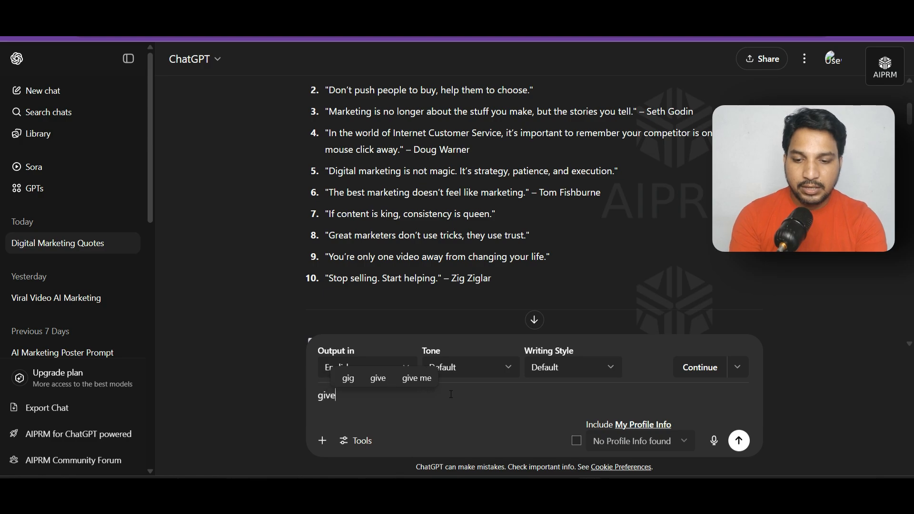
pyautogui.write(' me ')
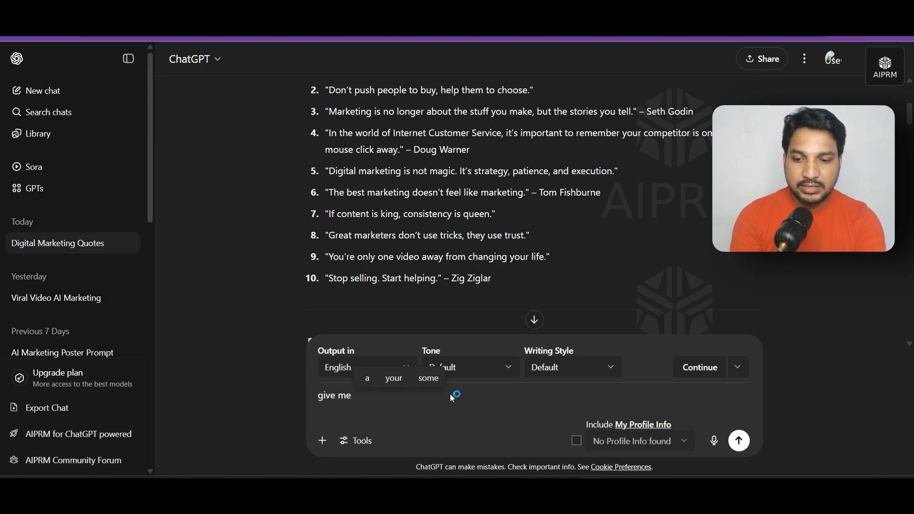
pyautogui.write('csv file')
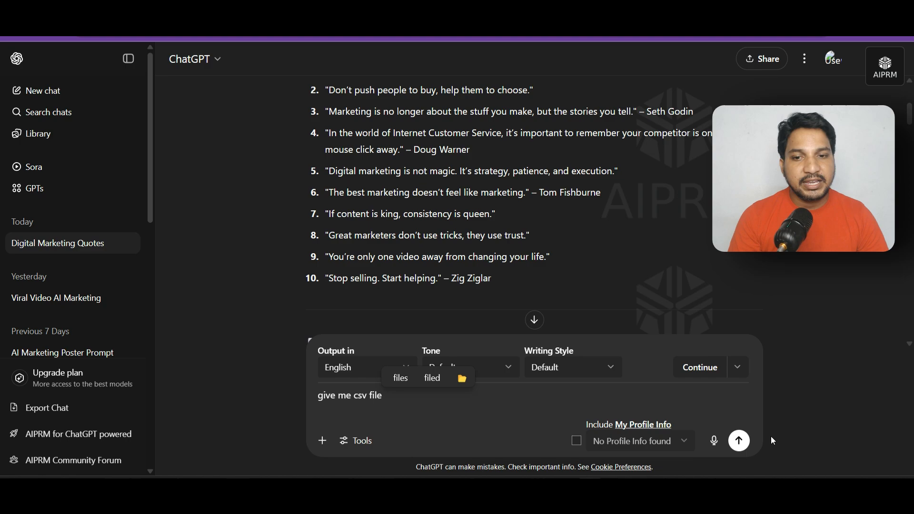
pyautogui.click(741, 448)
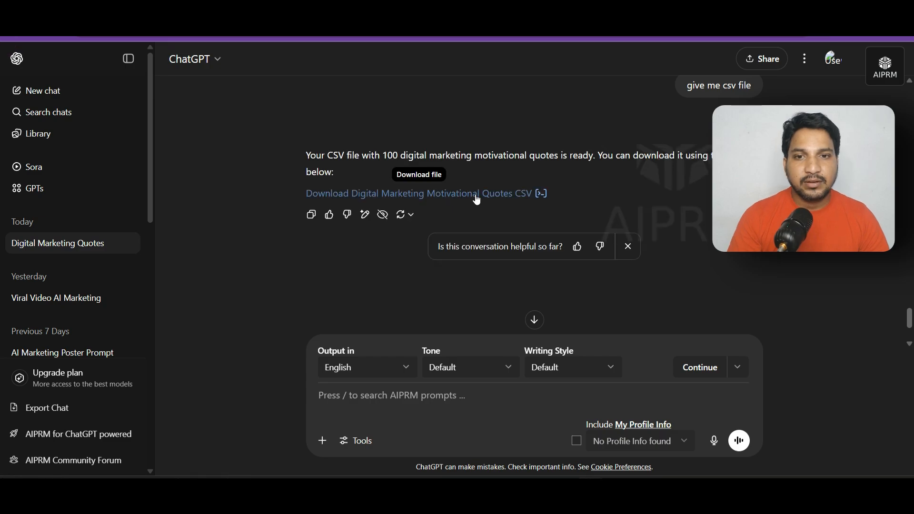
pyautogui.click(476, 199)
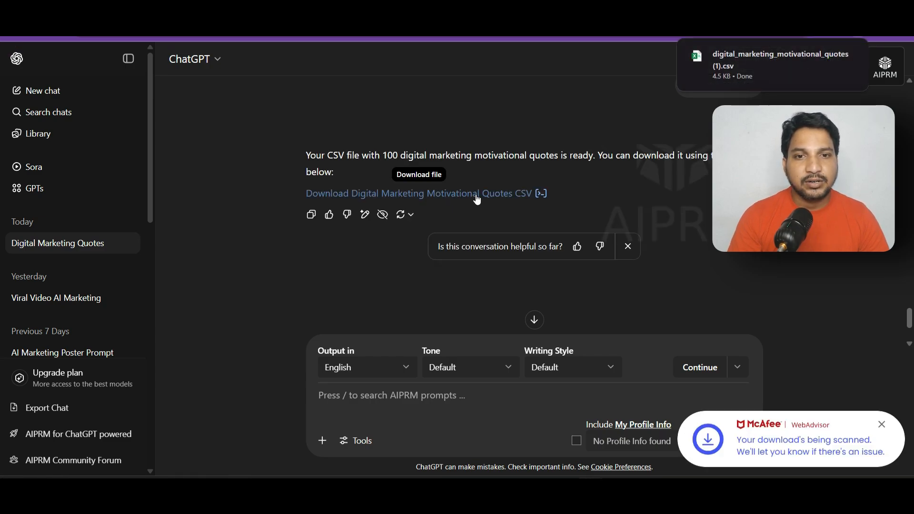
# Check the downloaded quotes CSV in Excel, close it, and show the Downloads folder in File Explorer
pyautogui.moveTo(733, 69)
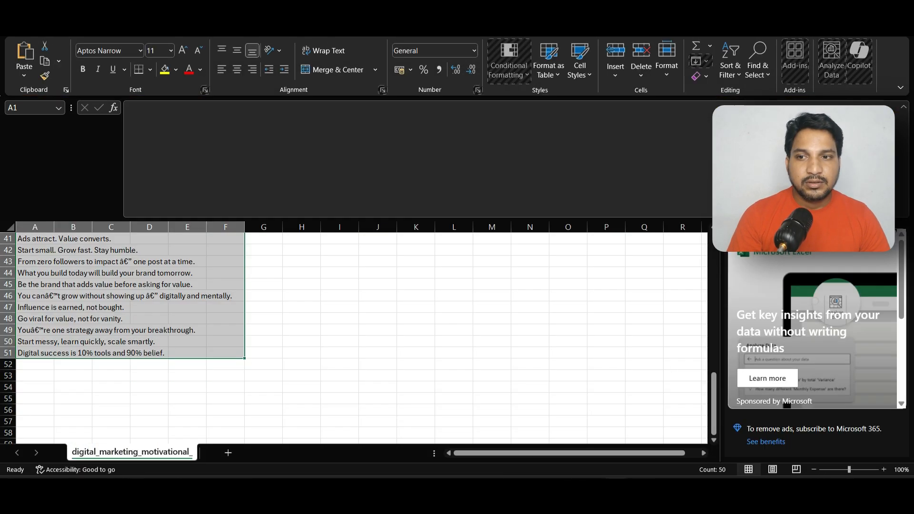
pyautogui.hotkey('alt', 'F4')
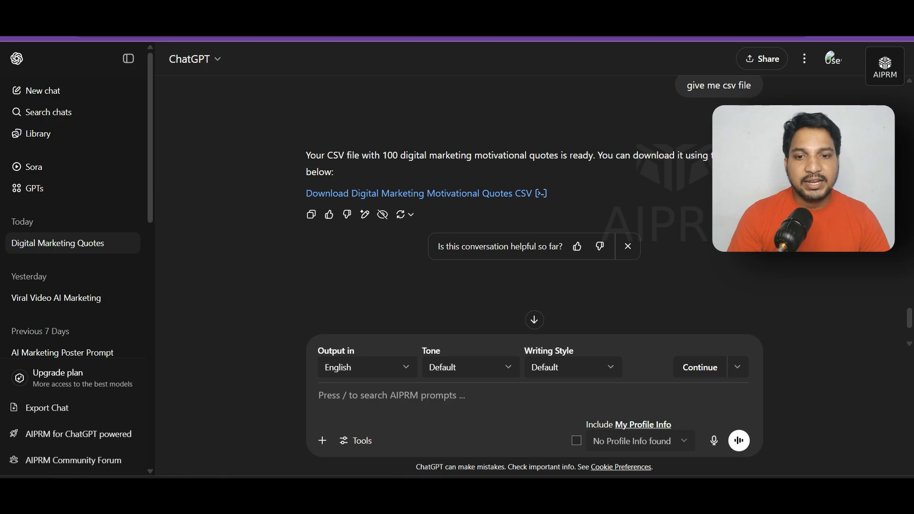
pyautogui.press('super+e')
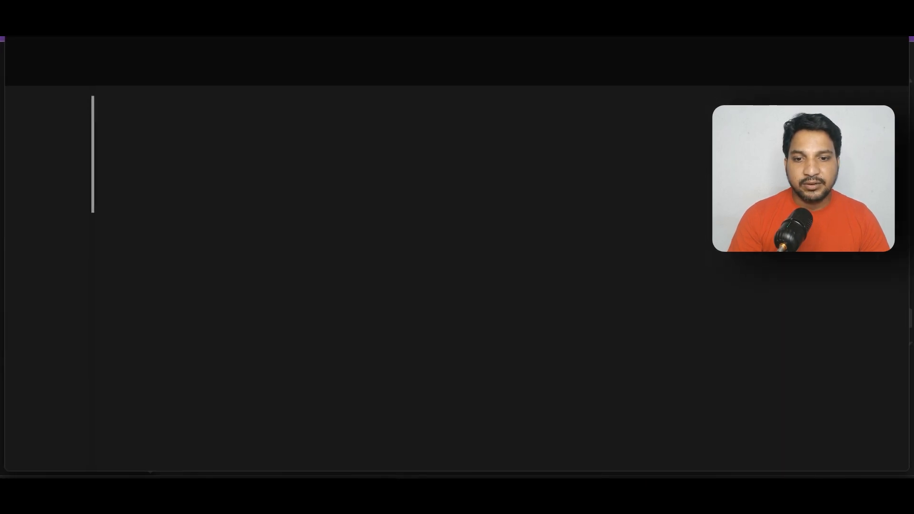
pyautogui.click(52, 199)
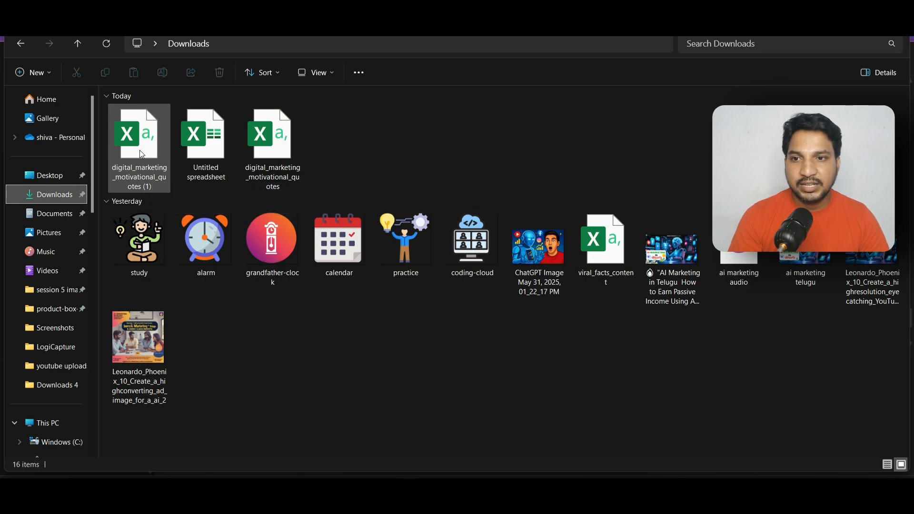
# Switch to Canva in the browser and create a blank Mobile Video design
pyautogui.hotkey('alt', 'Tab')
pyautogui.hotkey('ctrl', 'Tab')
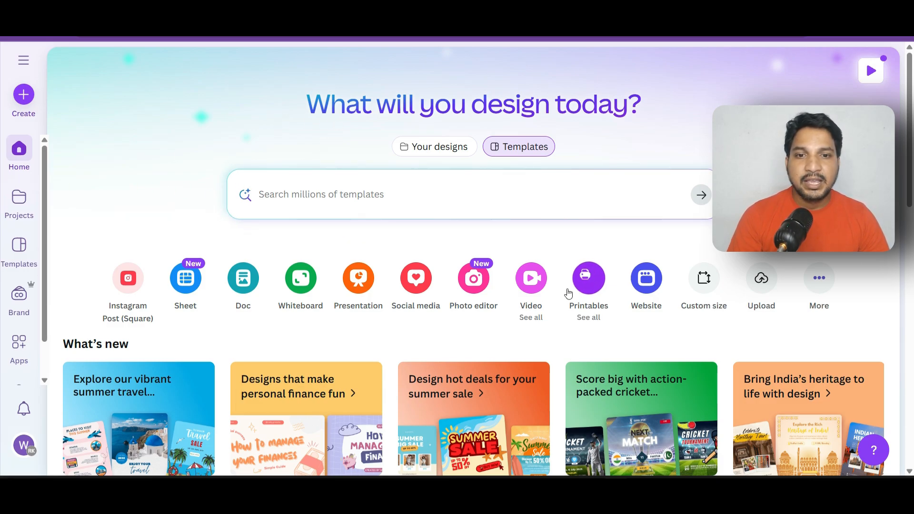
pyautogui.click(532, 281)
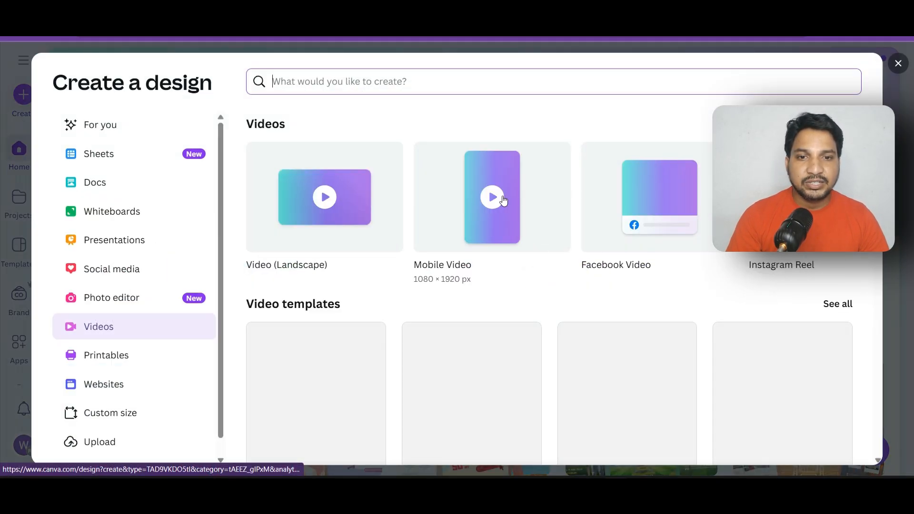
pyautogui.hscroll(1, 786, 204)
pyautogui.click(771, 204)
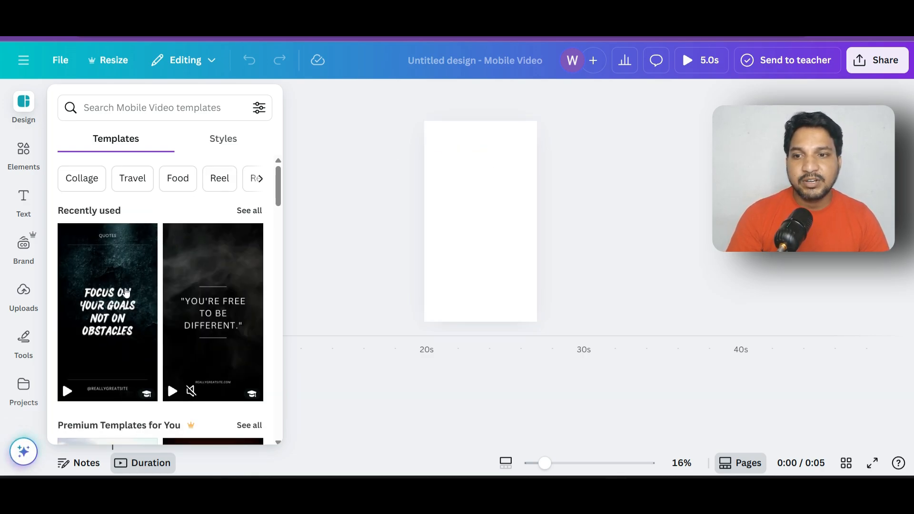
# Apply the recently used "Dark Blue Motivational Quote Instagram Reels" template to the blank page
pyautogui.click(127, 292)
pyautogui.click(220, 296)
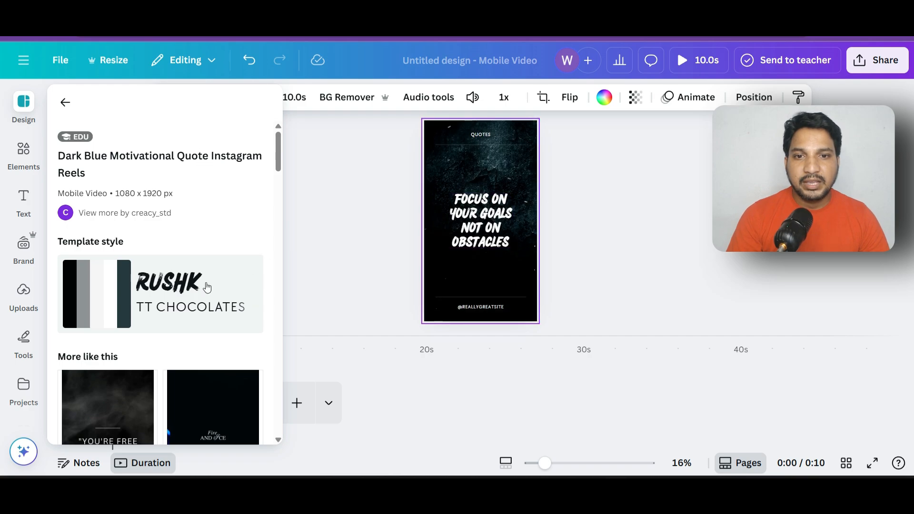
pyautogui.scroll(-3, 209, 290)
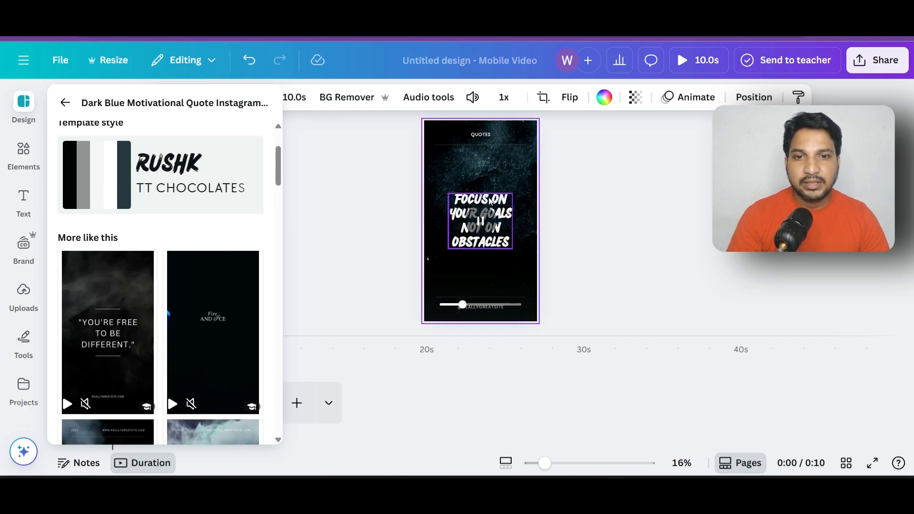
# Set the "Focus on your goals not on obstacles" quote text to the Poppins font in bold
pyautogui.click(456, 208)
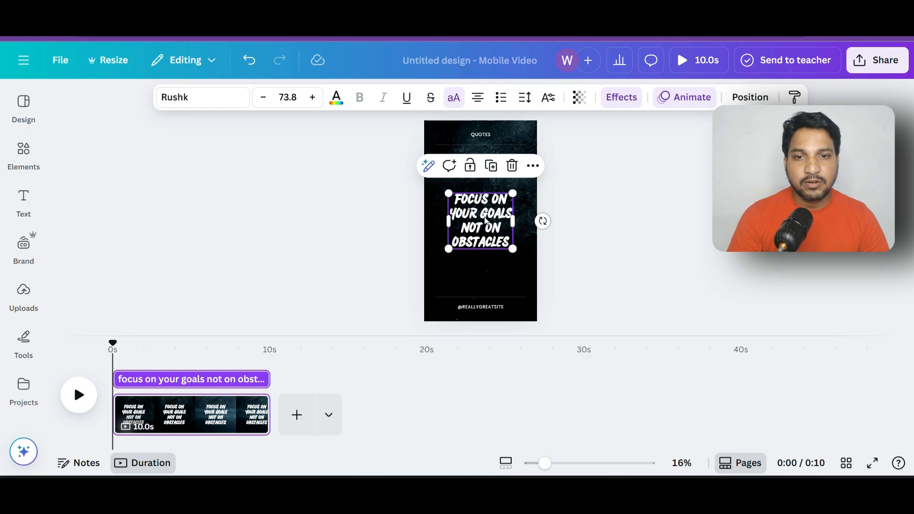
pyautogui.click(195, 98)
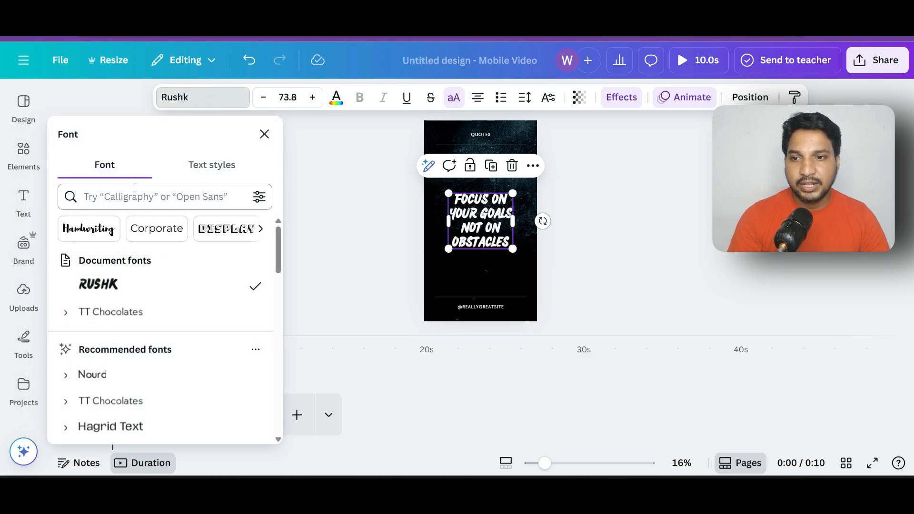
pyautogui.click(147, 199)
pyautogui.write('pop')
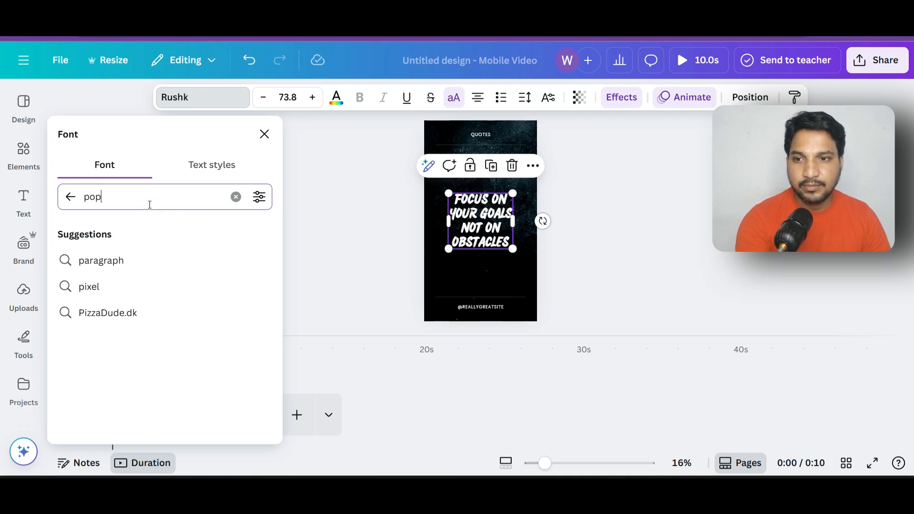
pyautogui.press('Return')
pyautogui.click(124, 263)
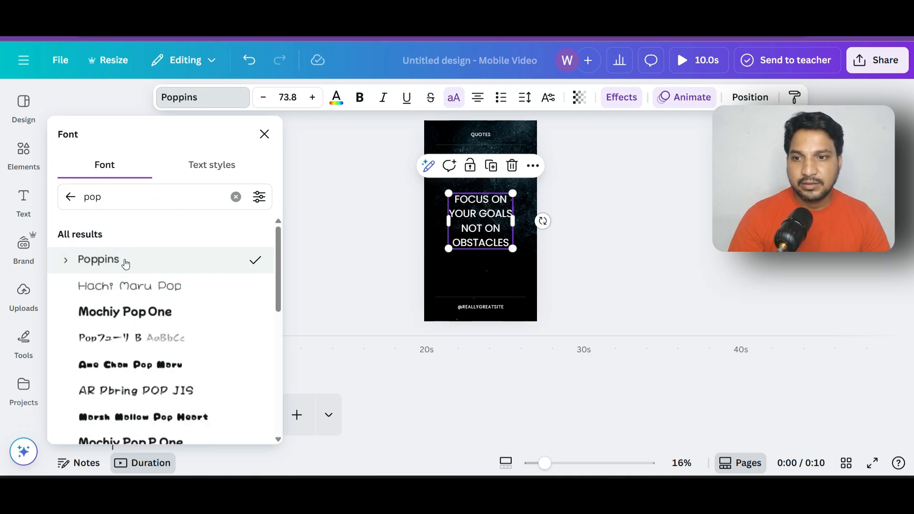
pyautogui.click(362, 95)
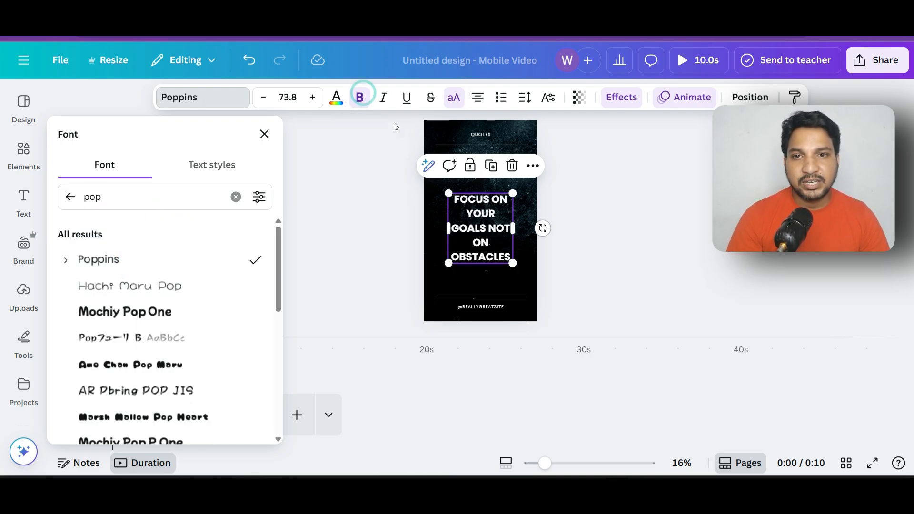
pyautogui.click(621, 220)
pyautogui.click(481, 135)
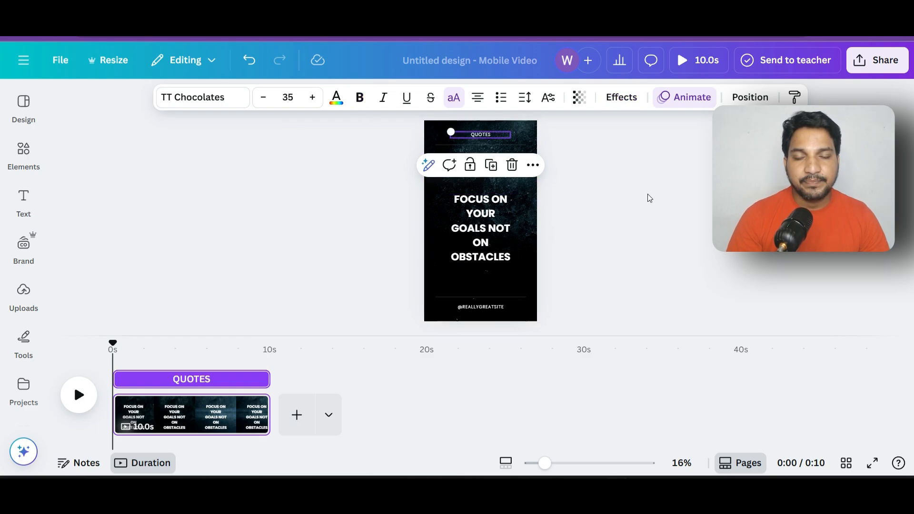
pyautogui.click(512, 164)
pyautogui.click(485, 308)
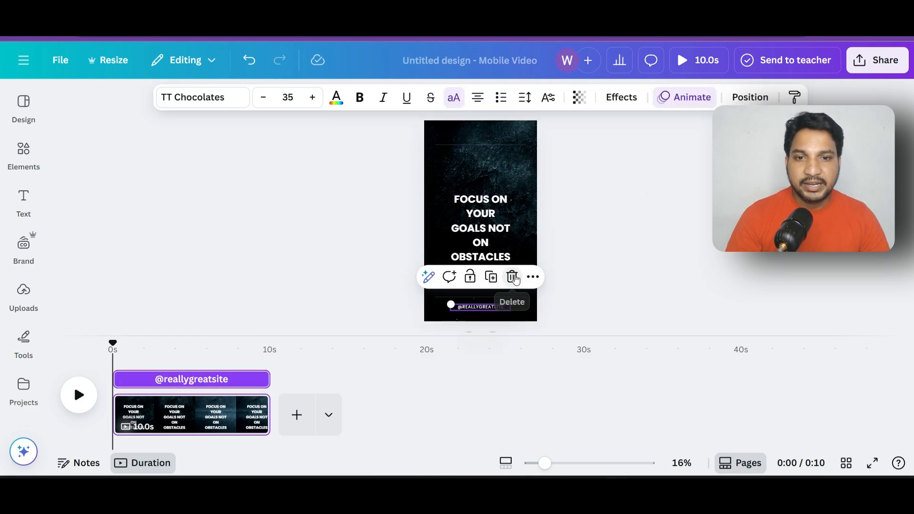
pyautogui.click(512, 276)
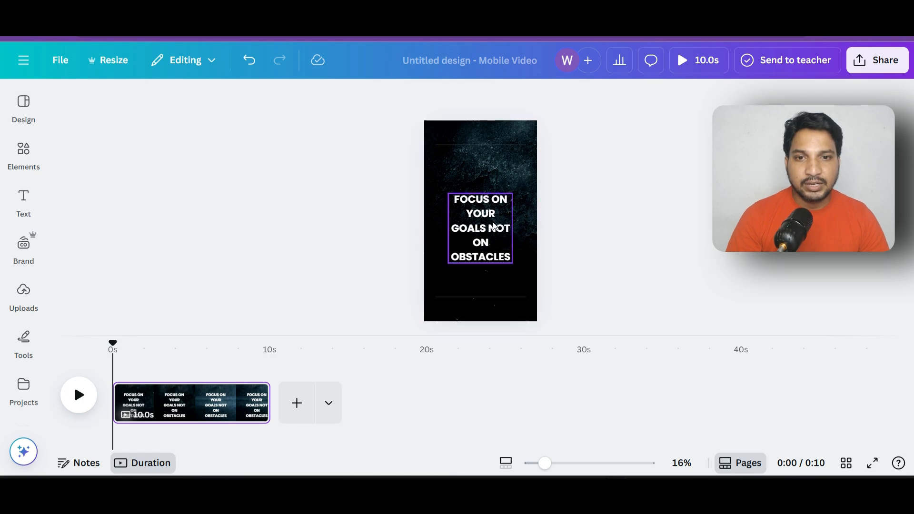
pyautogui.moveTo(486, 224)
pyautogui.mouseDown()
pyautogui.moveTo(486, 214)
pyautogui.moveTo(486, 222)
pyautogui.mouseUp()
pyautogui.click(630, 222)
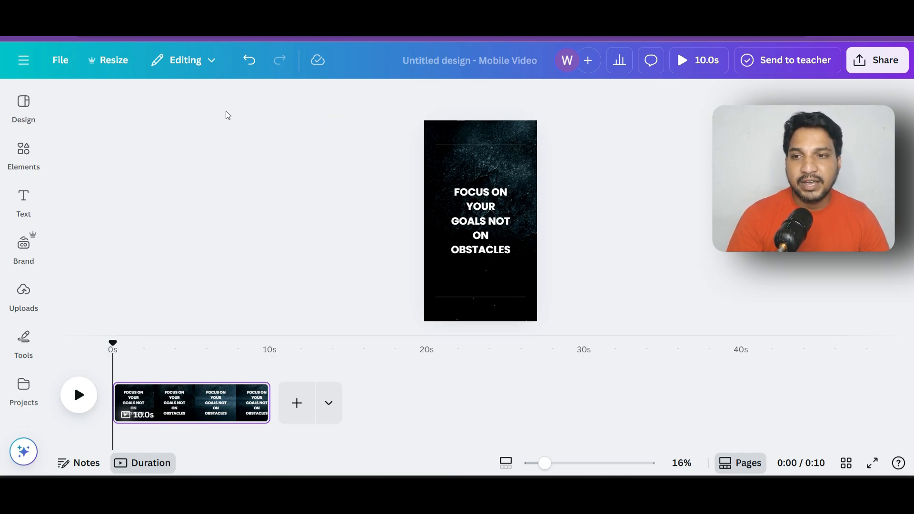
# Open the Bulk create app and upload digital_marketing_motivational_quotes (1) from Downloads as its data source
pyautogui.scroll(-1, 24, 228)
pyautogui.click(26, 224)
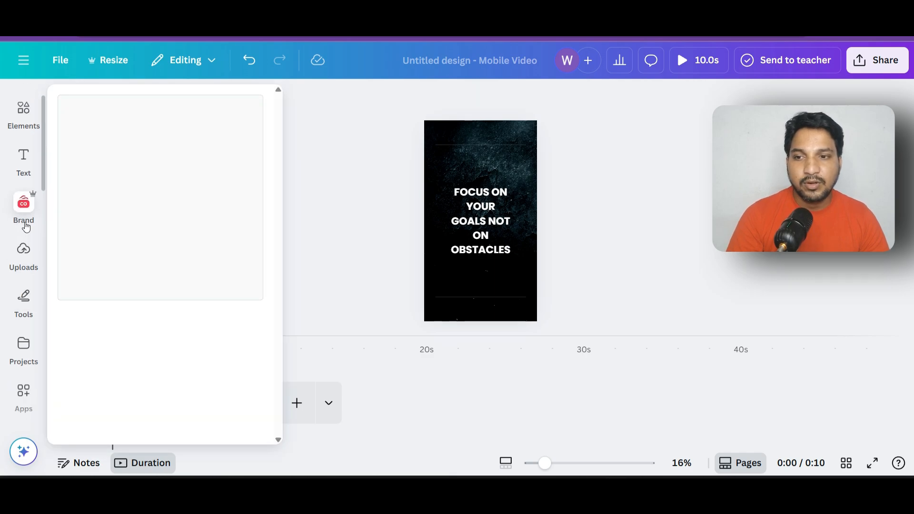
pyautogui.scroll(-2, 26, 286)
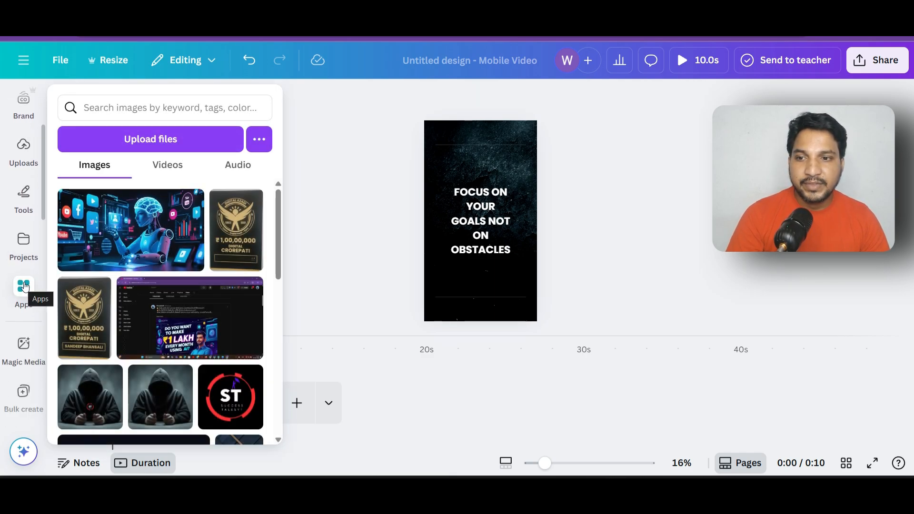
pyautogui.click(21, 285)
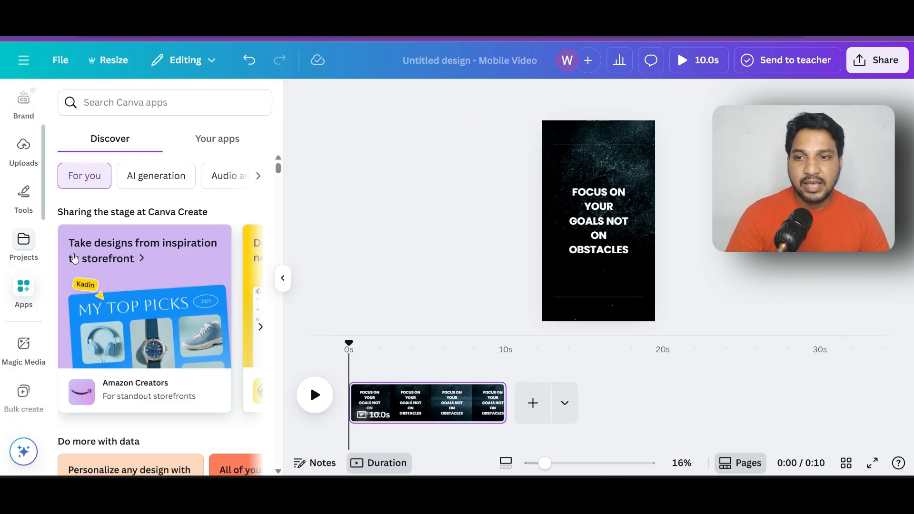
pyautogui.scroll(-8, 176, 228)
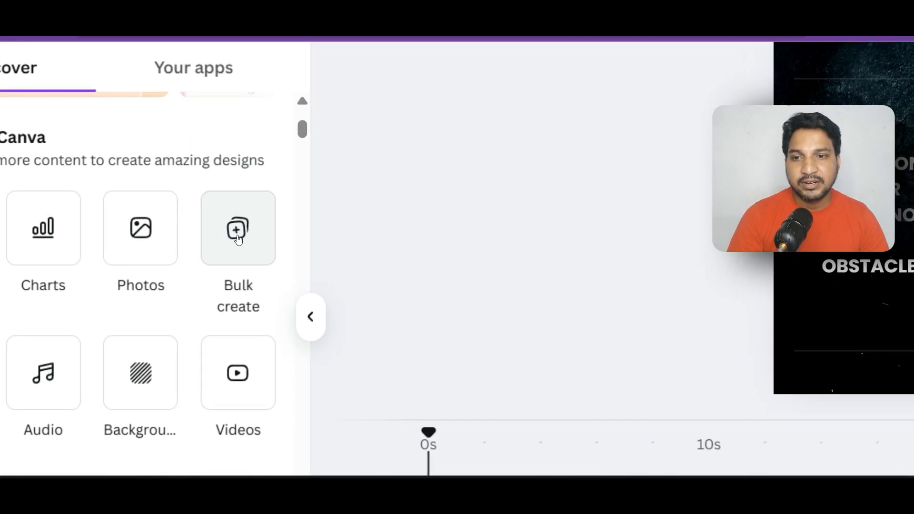
pyautogui.click(238, 240)
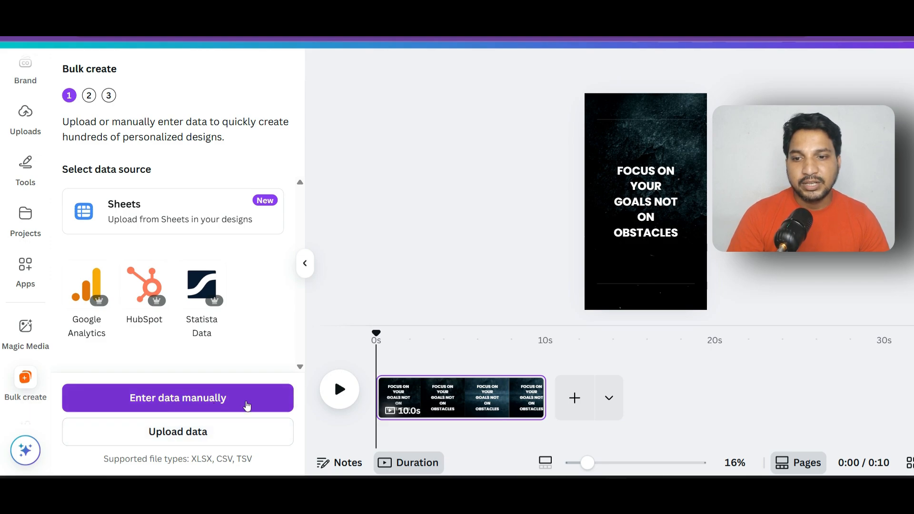
pyautogui.click(185, 434)
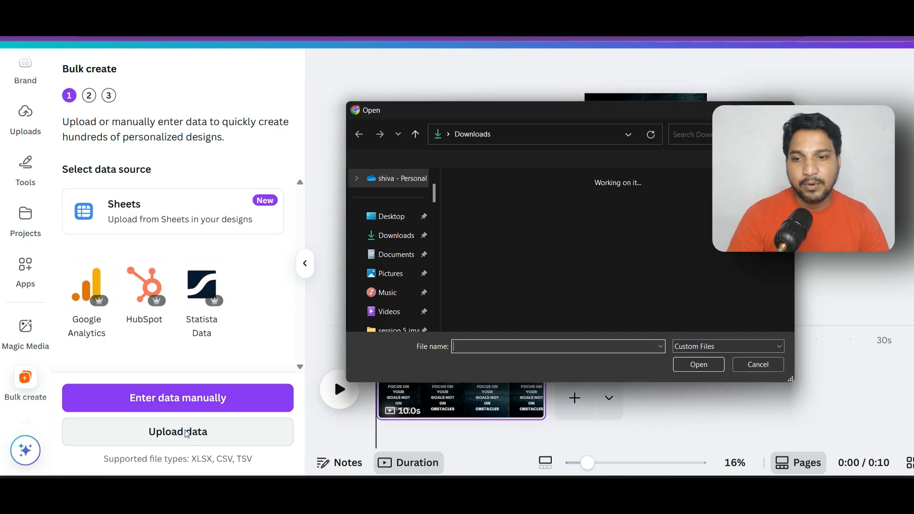
pyautogui.click(469, 261)
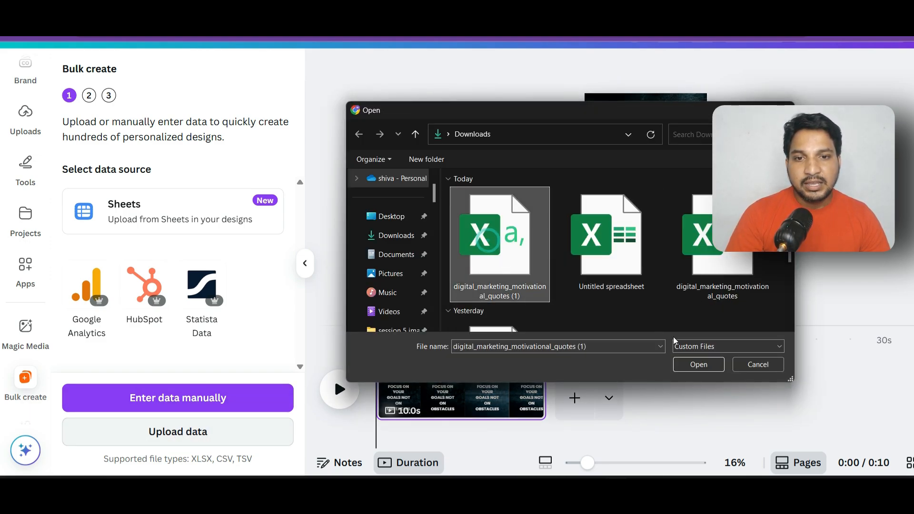
pyautogui.click(697, 367)
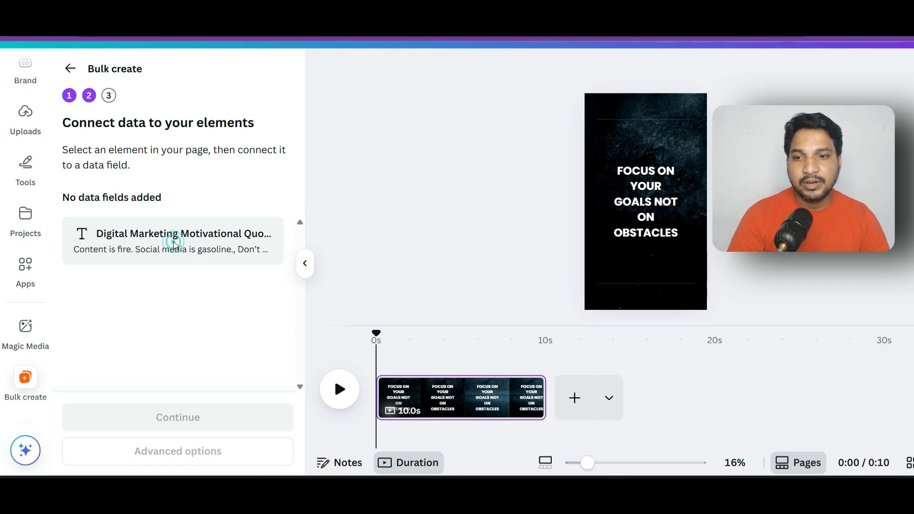
# Connect the "Focus on your goals not on obstacles" text to the Digital Marketing Motivational Quotes data field
pyautogui.click(631, 203)
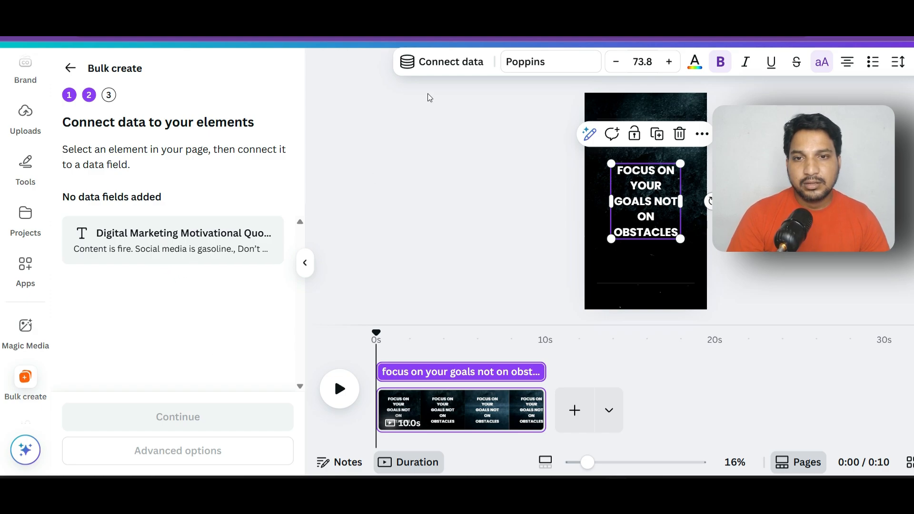
pyautogui.rightClick(639, 190)
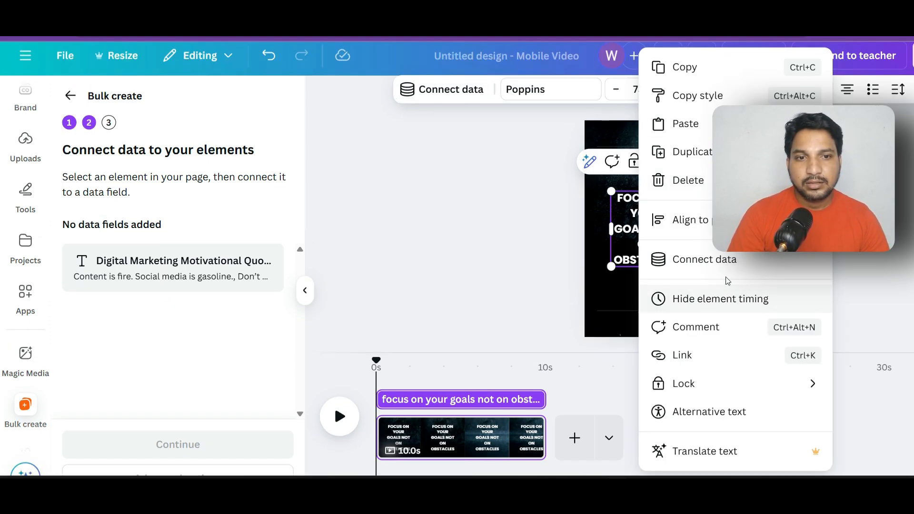
pyautogui.click(724, 266)
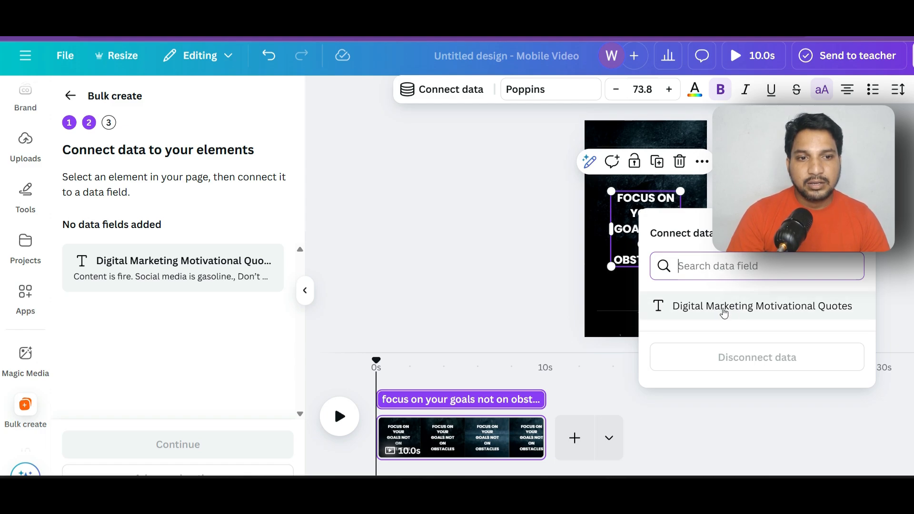
pyautogui.click(751, 307)
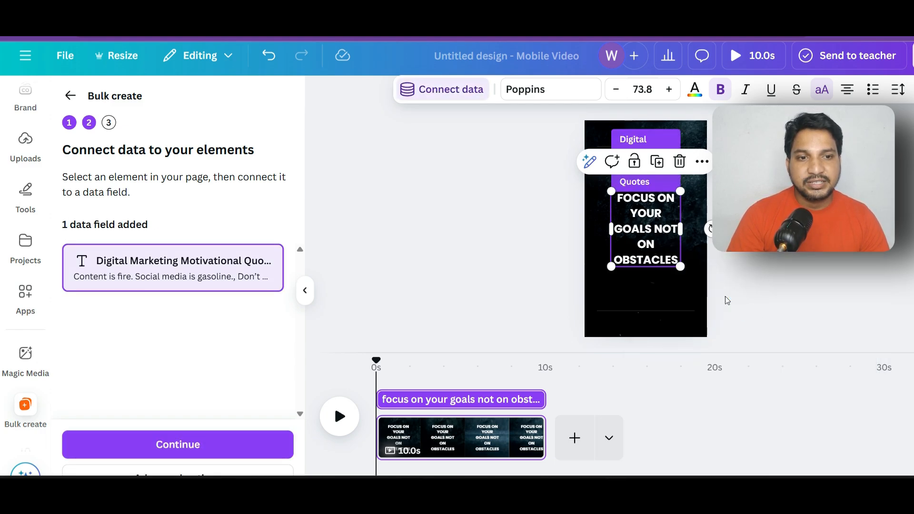
# Review the quote rows with all of them selected, generate the 100 designs, and open the newest (Bulk 1) design
pyautogui.click(173, 444)
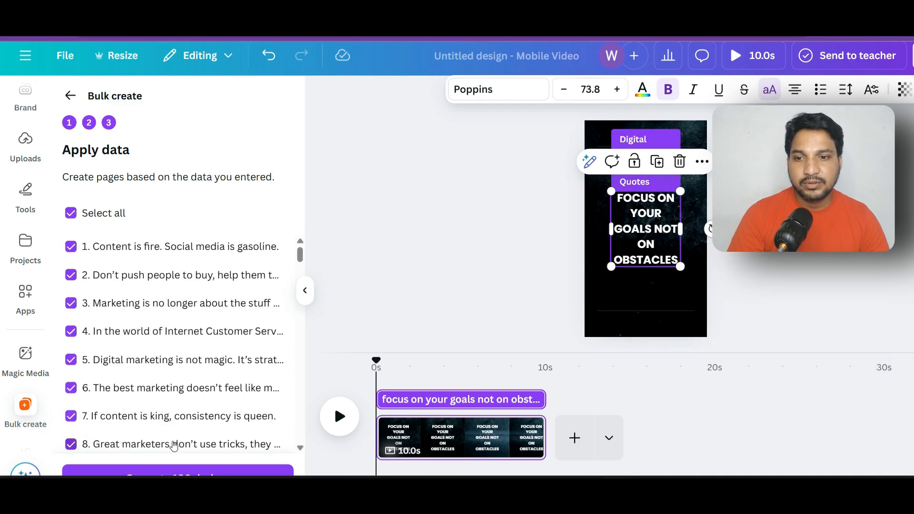
pyautogui.scroll(-20, 162, 309)
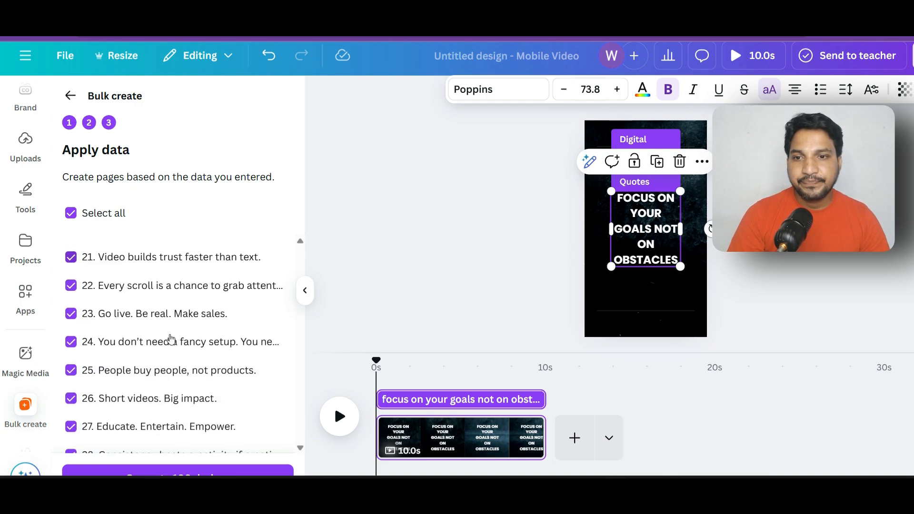
pyautogui.scroll(-20, 161, 319)
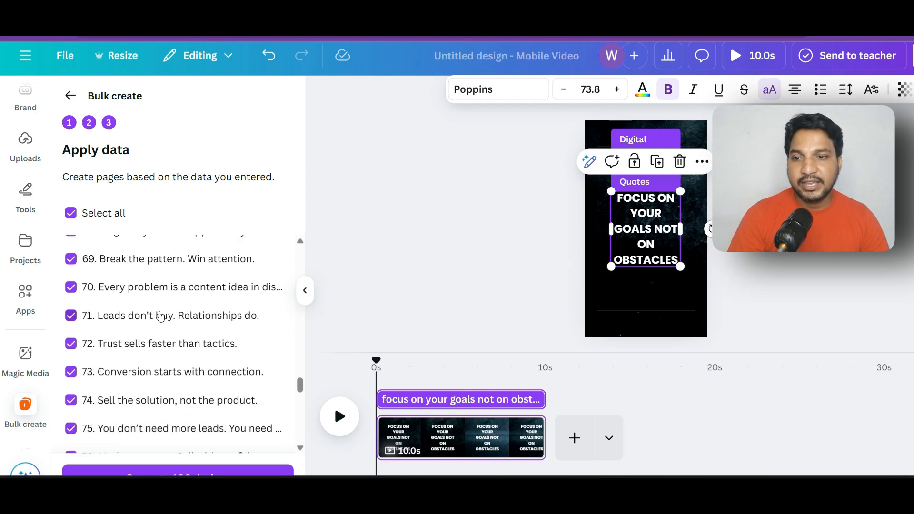
pyautogui.scroll(-2, 160, 314)
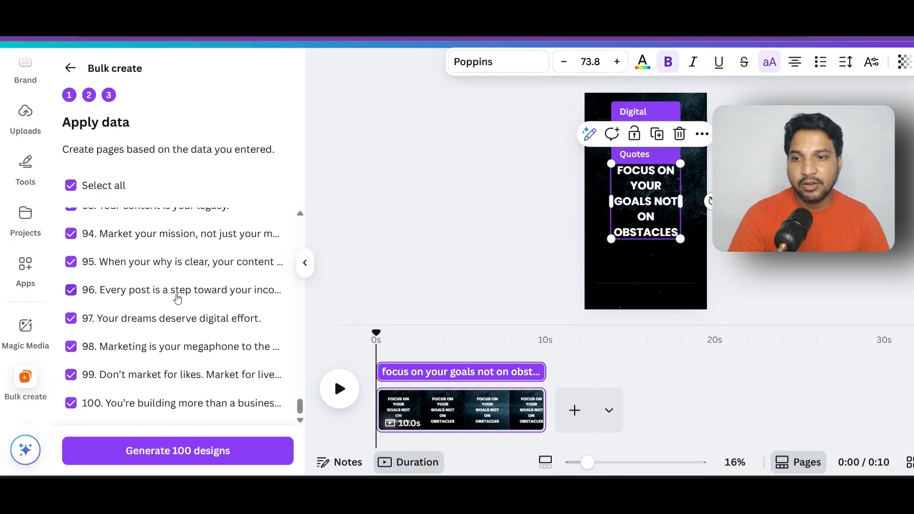
pyautogui.scroll(5, 171, 319)
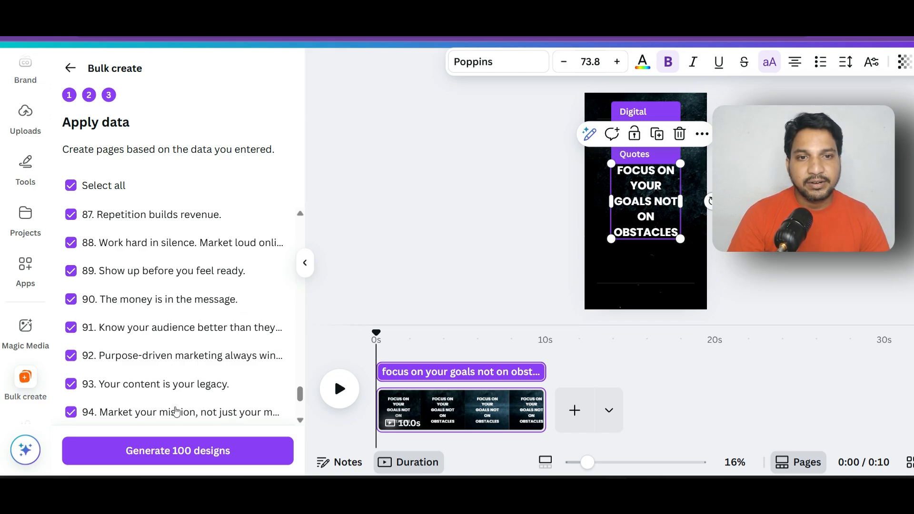
pyautogui.scroll(-4, 171, 254)
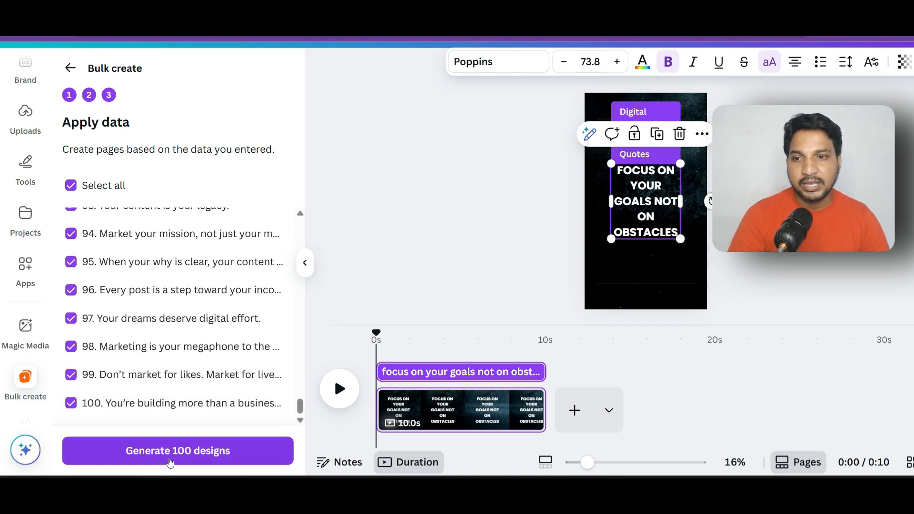
pyautogui.click(164, 451)
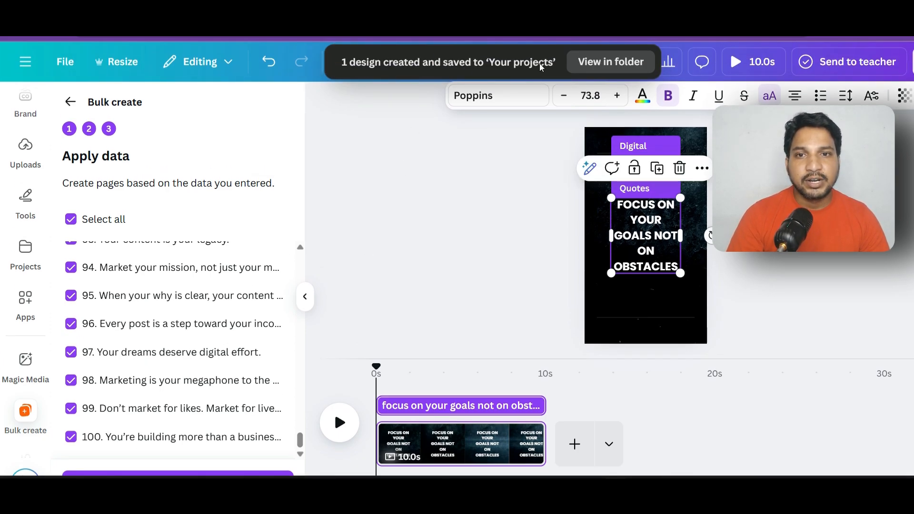
pyautogui.click(612, 62)
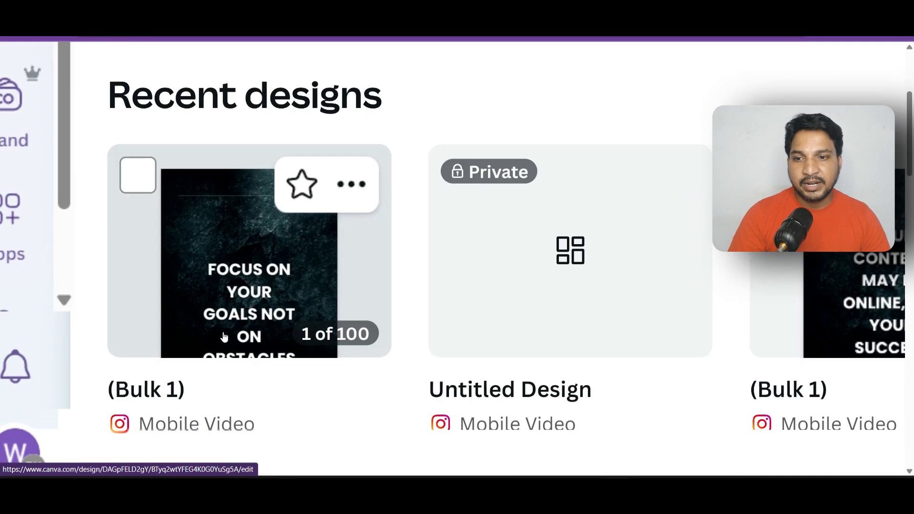
pyautogui.click(244, 282)
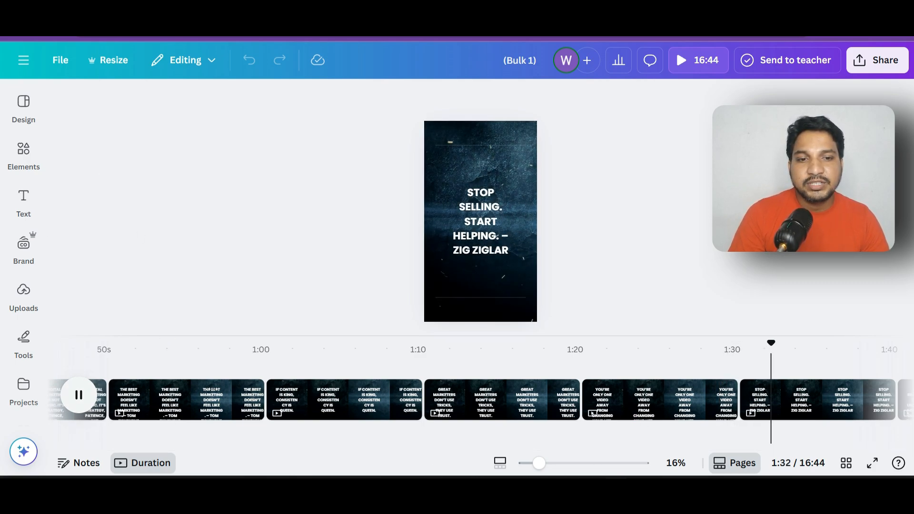
# Search the elements for "Trending Audios", preview the "Audio Pon" track, and add it to the video
pyautogui.click(23, 202)
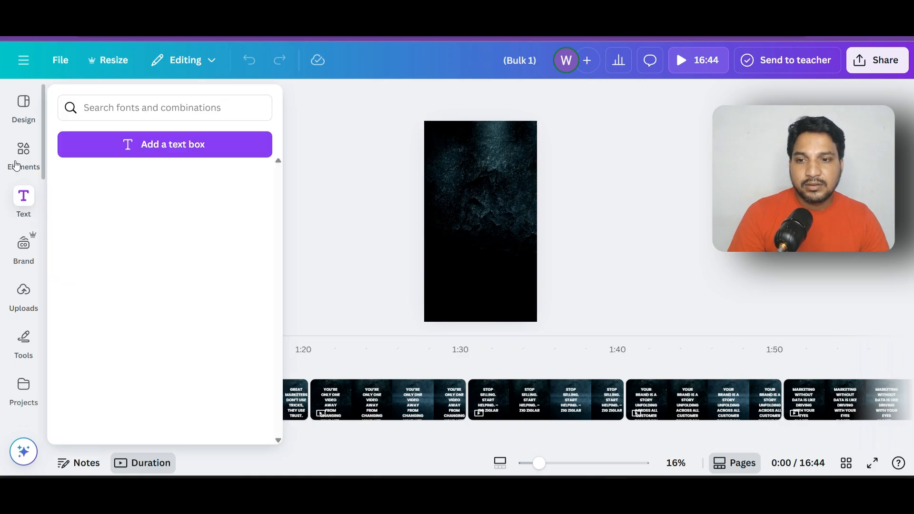
pyautogui.click(24, 155)
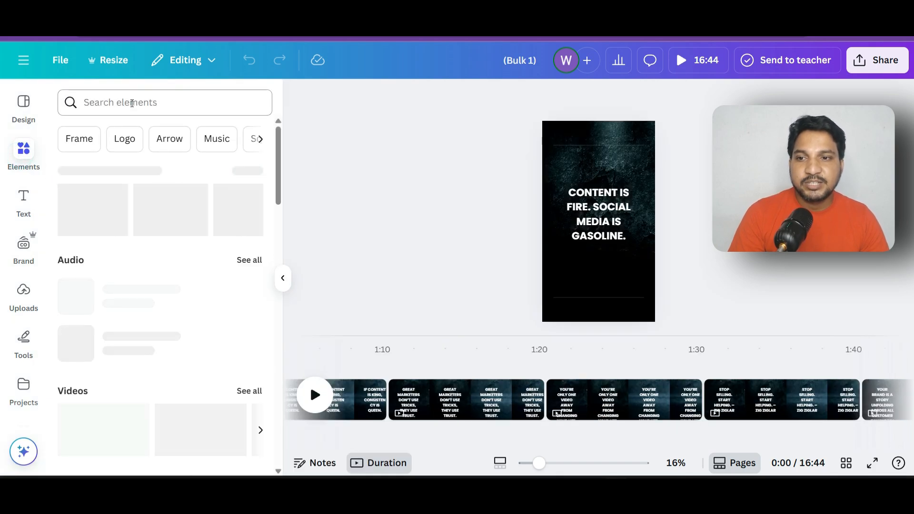
pyautogui.click(133, 104)
pyautogui.write('au')
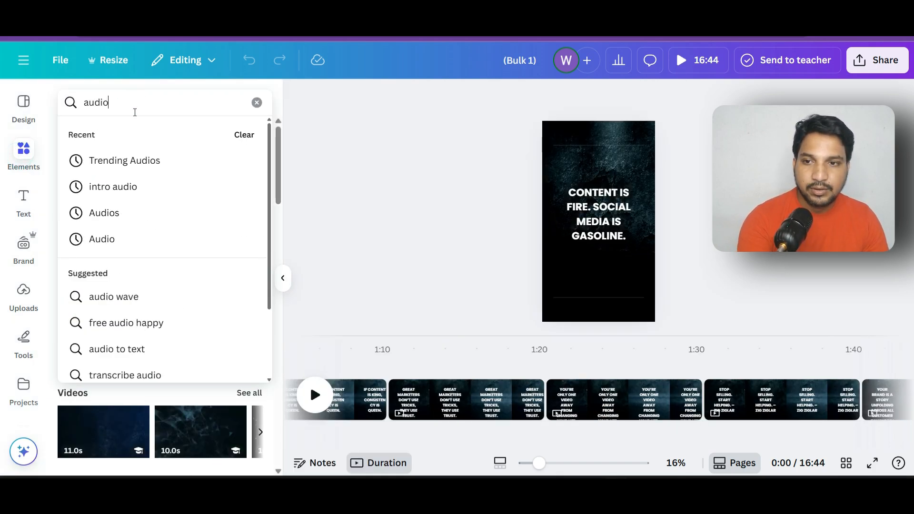
pyautogui.write('dio')
pyautogui.click(125, 160)
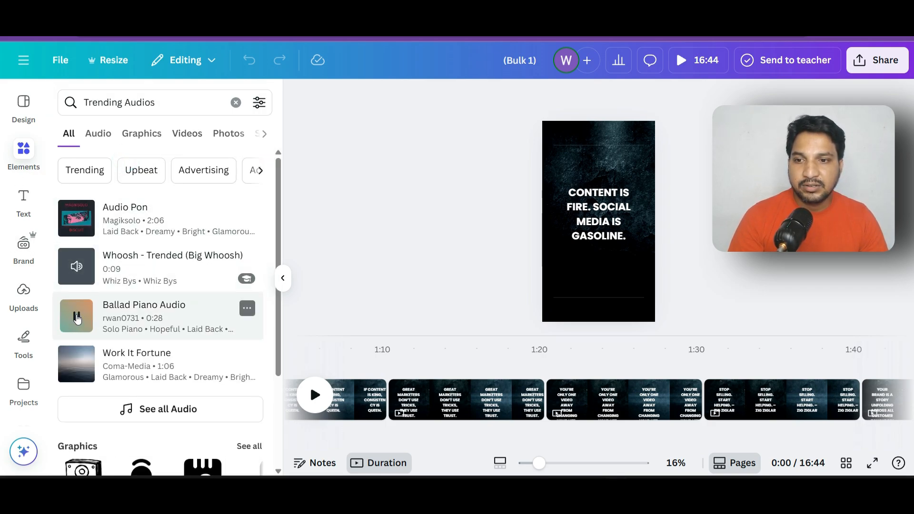
pyautogui.click(76, 220)
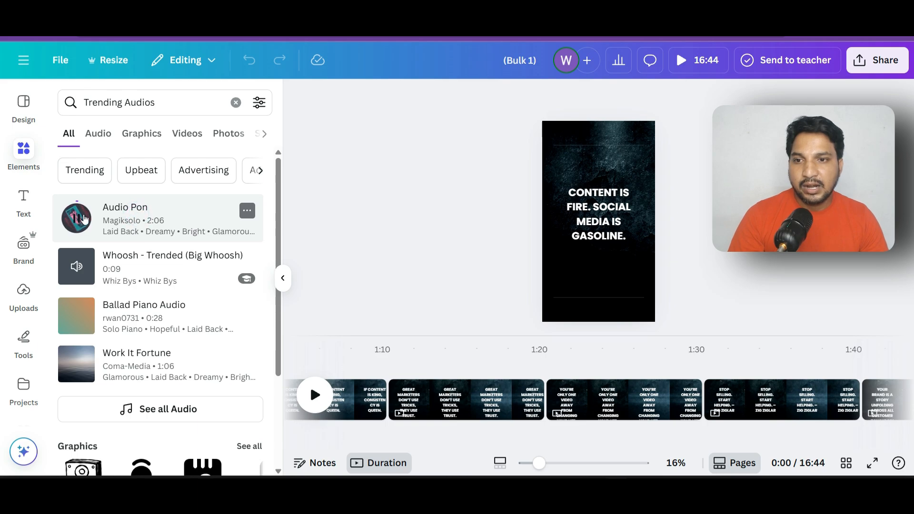
pyautogui.click(143, 219)
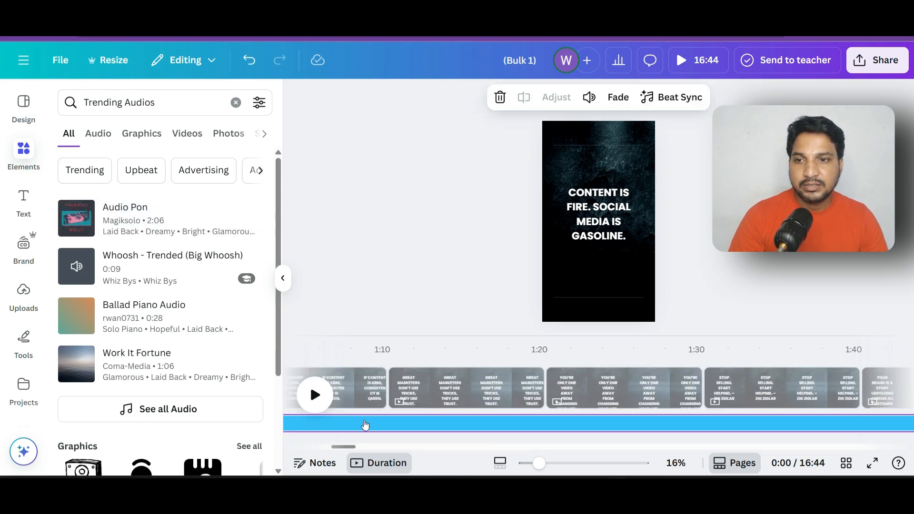
# Play the video from its beginning to check the quotes with the added audio
pyautogui.hscroll(-11, 365, 425)
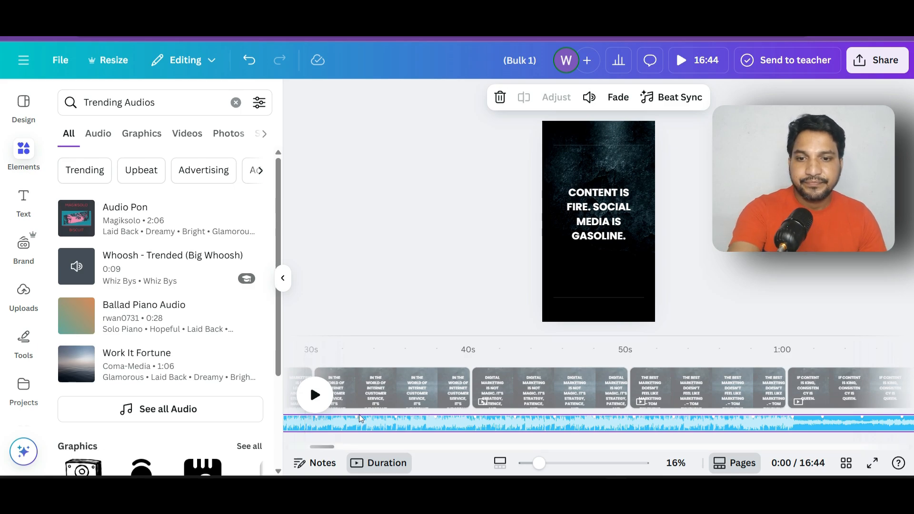
pyautogui.hscroll(-8, 361, 418)
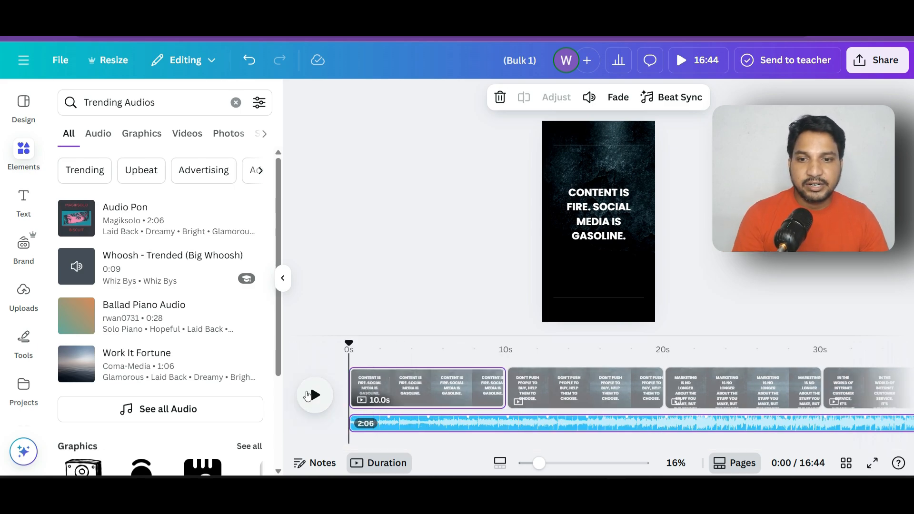
pyautogui.click(312, 395)
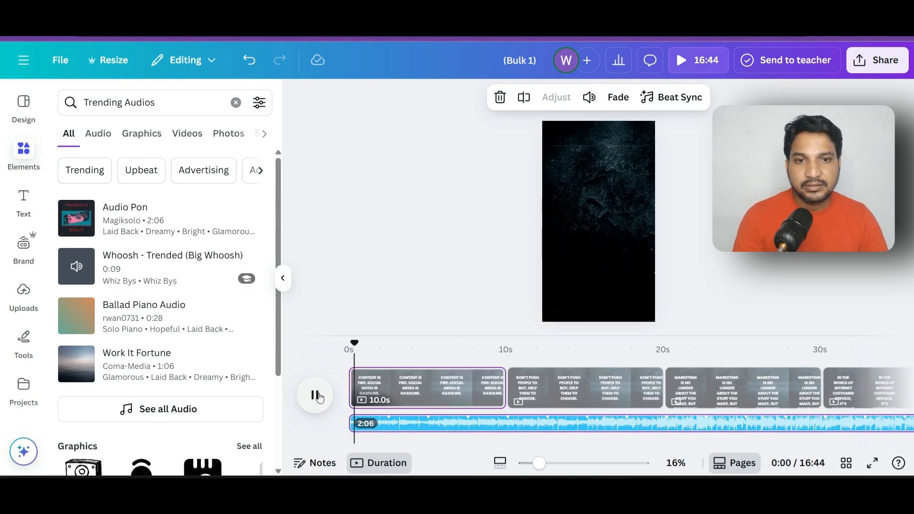